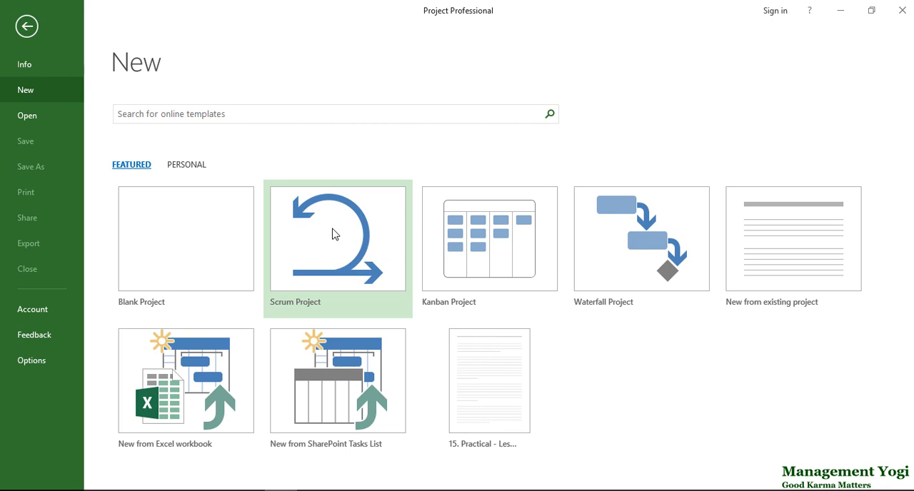
Create a project from the Scrum Project template and add the task "Create a new user" to its backlog
click(333, 234)
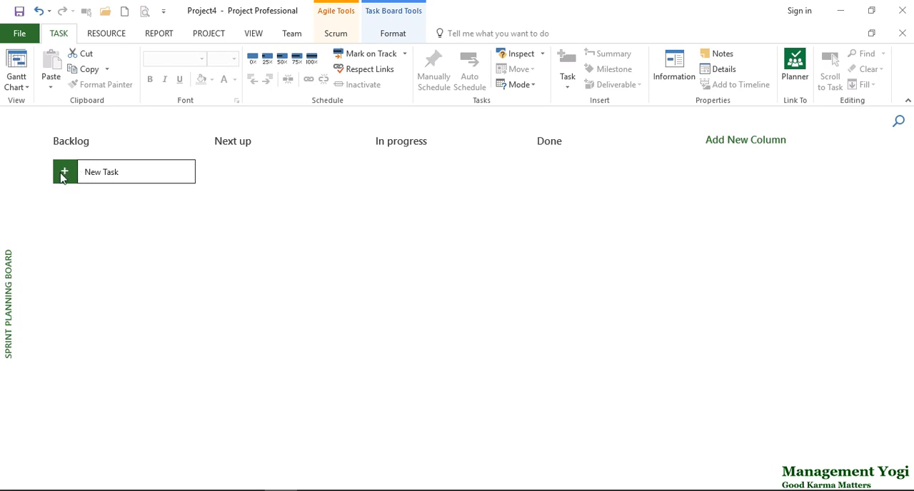
click(62, 177)
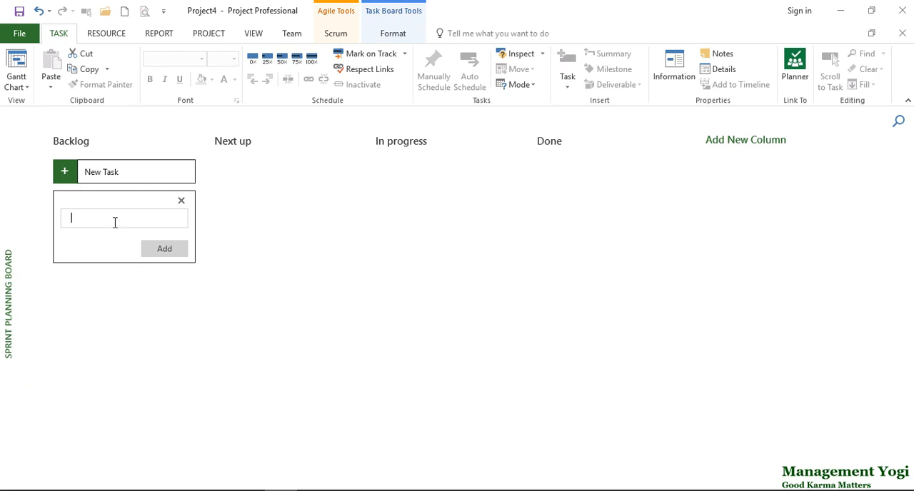
text(Create a new user)
click(153, 250)
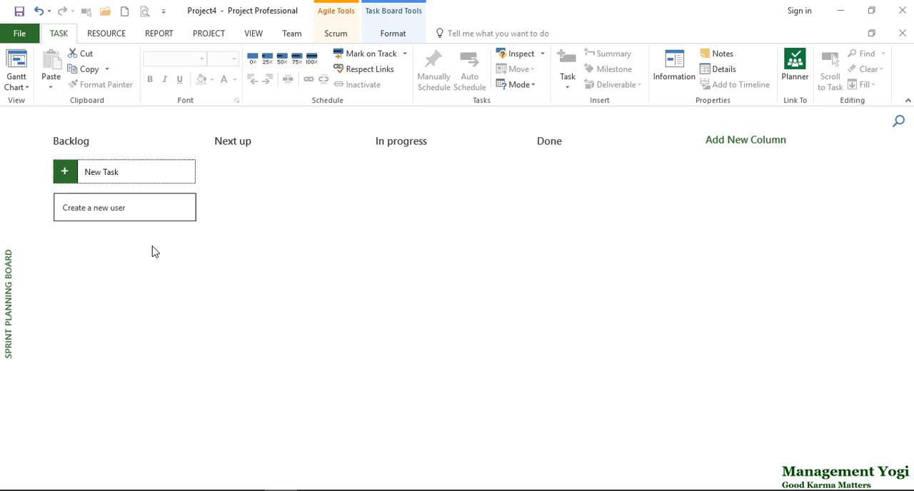
Add the tasks "Edit an existing user" and "Delete an user" to the backlog
click(65, 178)
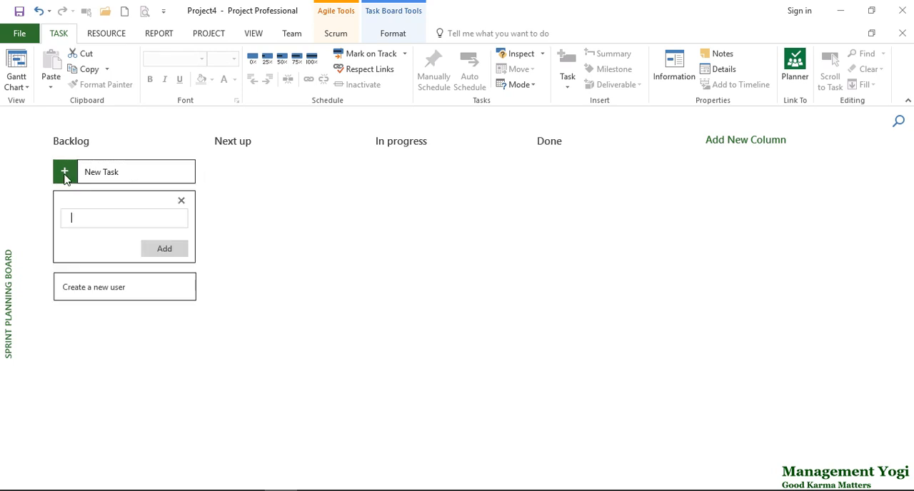
text(Edit an existing user)
click(153, 250)
click(66, 175)
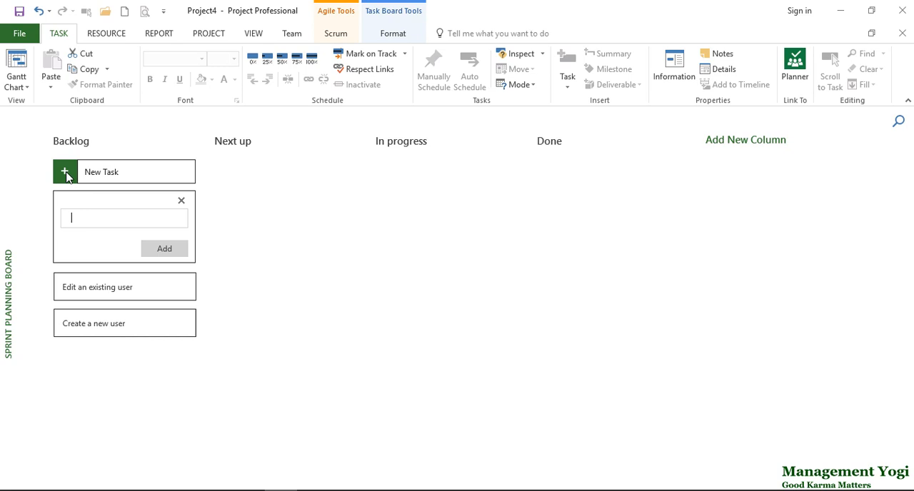
text(Delete an user)
click(154, 251)
Add the task "Login to the online trading system" to the backlog
click(68, 175)
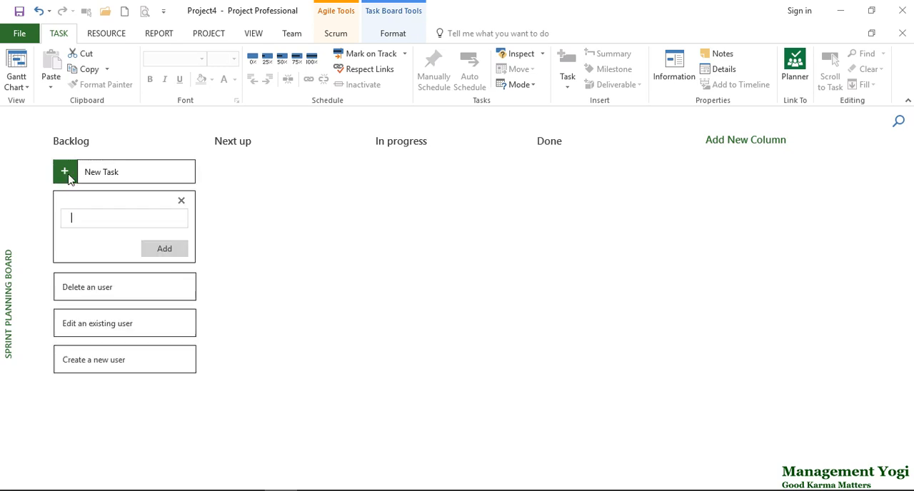
text(Login to the ol)
key(BackSpace)
key(BackSpace)
text(online trading system)
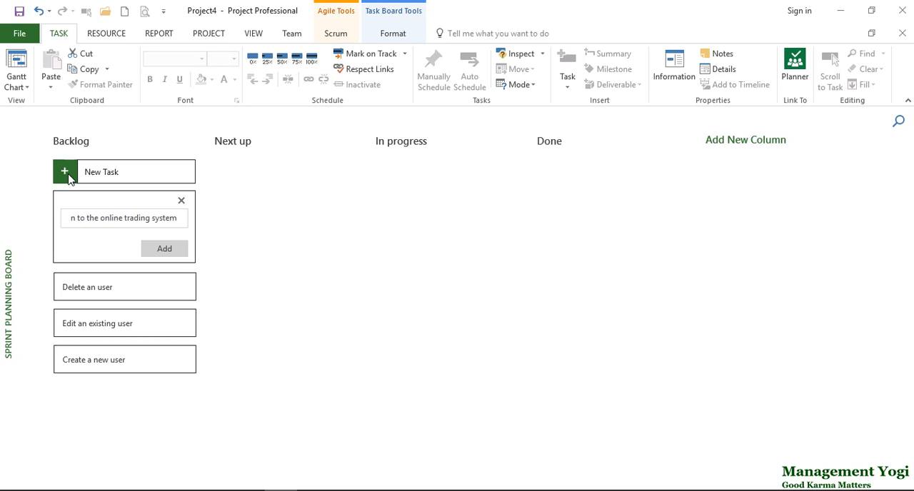
click(158, 251)
Add the tasks "Sell a stock" and "Buy a stock" to the backlog
click(68, 173)
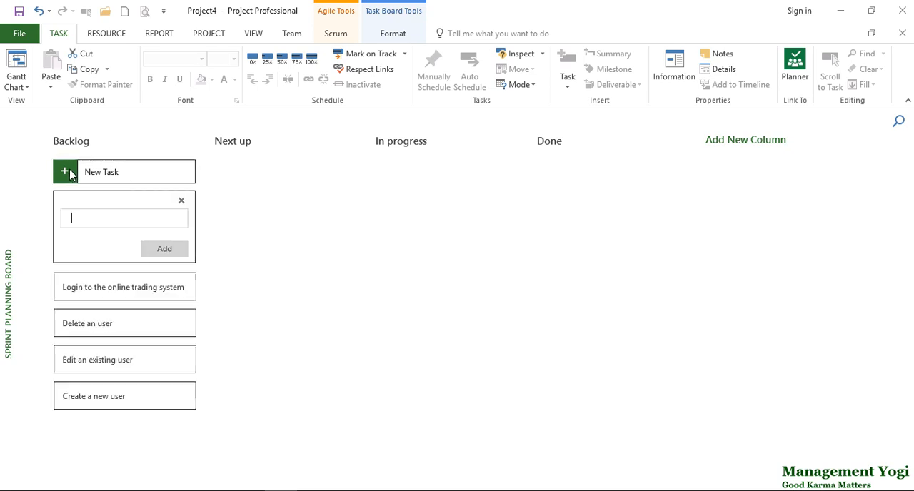
text(Sell a stock)
click(150, 250)
click(69, 173)
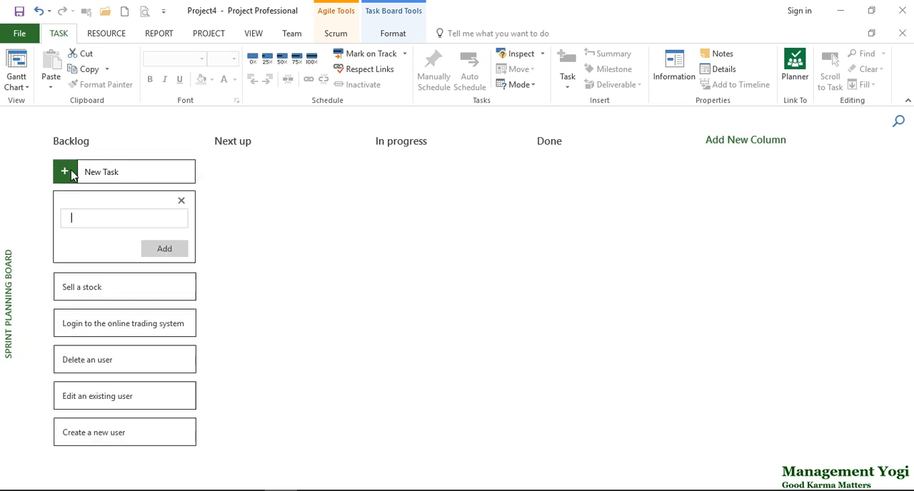
text(Buy a stock)
click(156, 251)
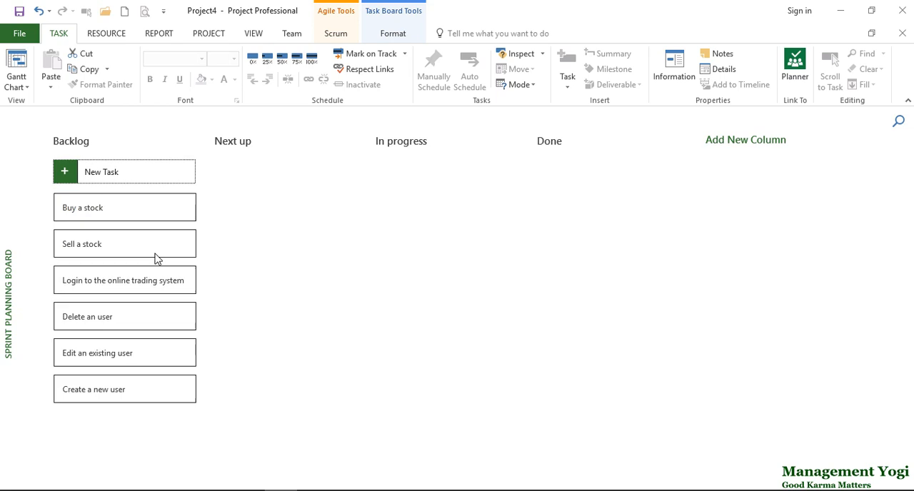
Add the task "Rename an existing user" to the backlog
click(71, 178)
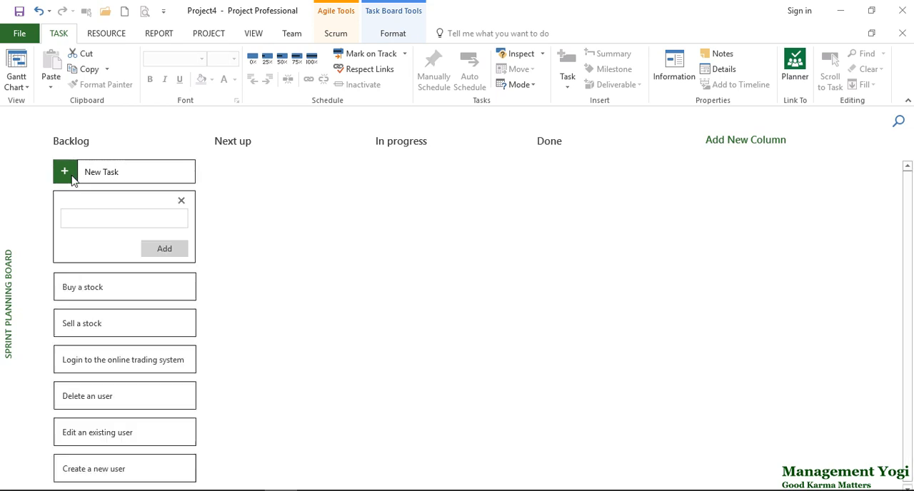
text(Rename an existi)
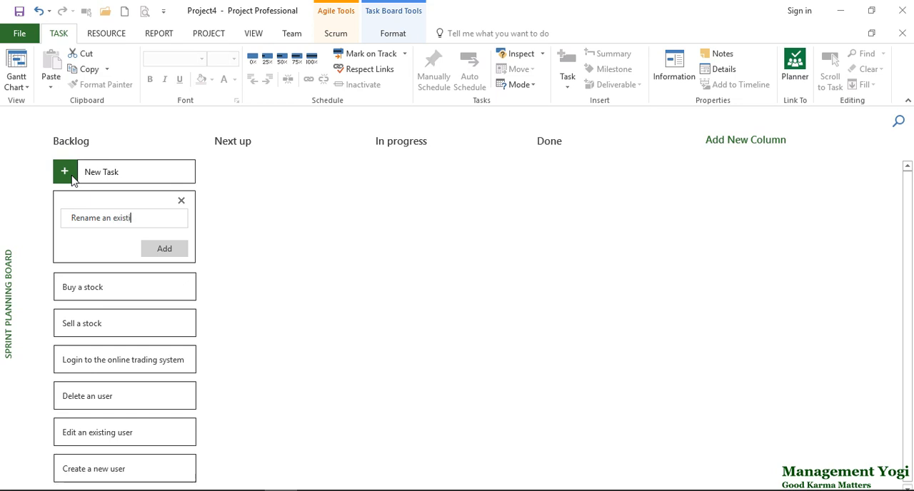
text(ng user)
click(153, 253)
Add the task "Log out from the online trading system" to the backlog
click(66, 176)
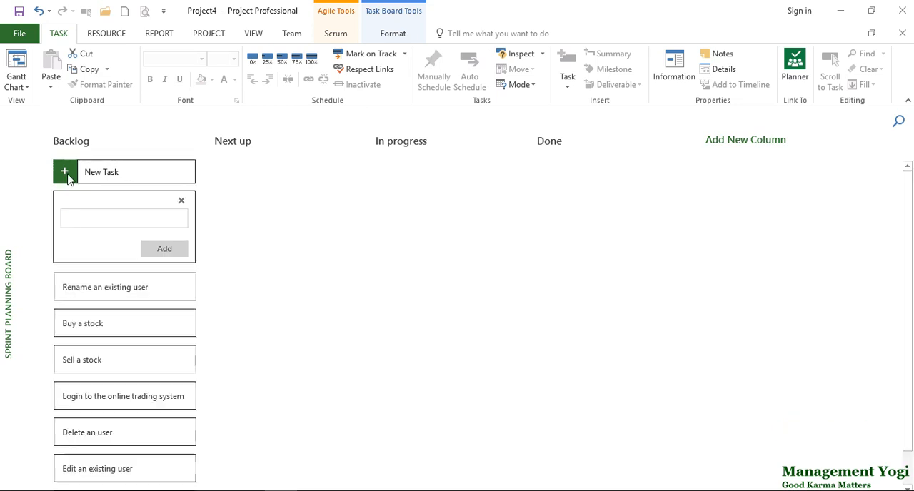
text(Log out from the system)
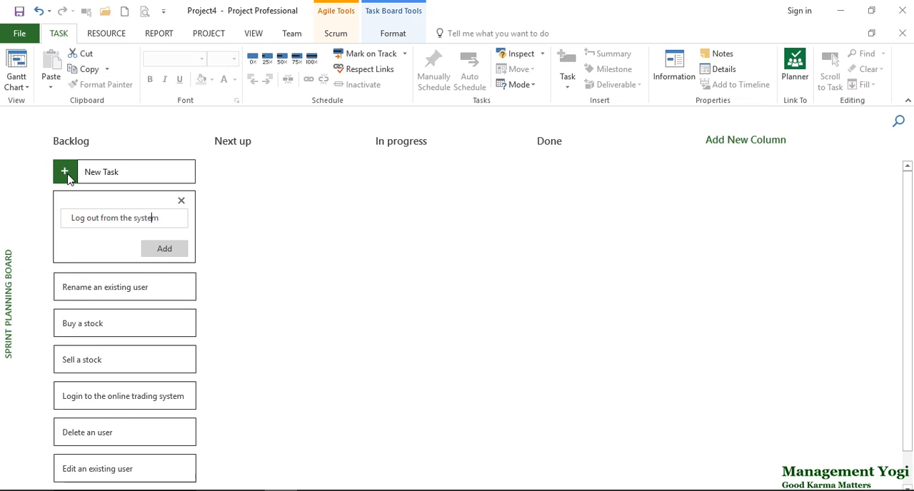
key(Left)
key(Left)
key(Left)
key(Left)
key(Left)
text(online trading)
click(164, 249)
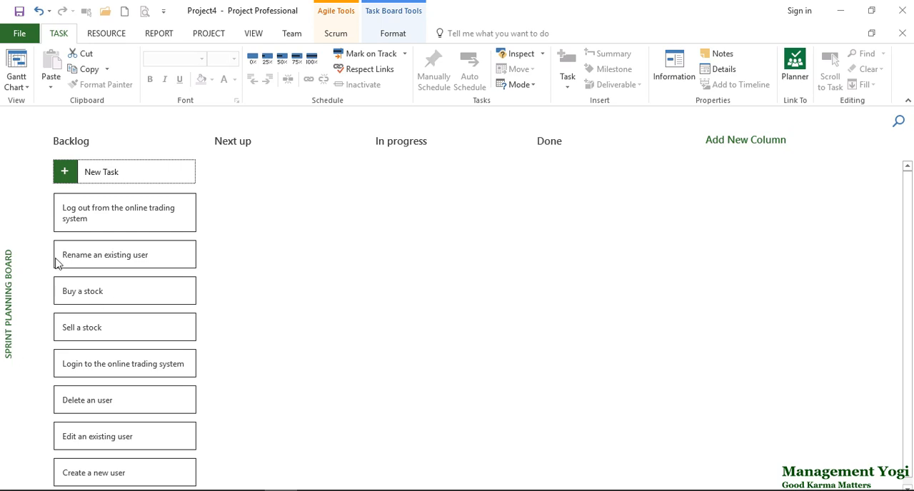
Show the backlog tasks in the Sprint Planning Sheet view
click(340, 35)
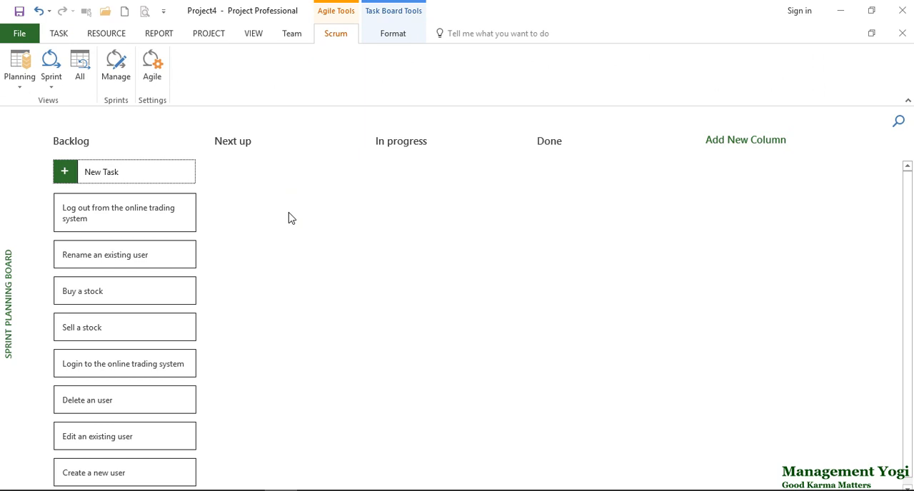
click(19, 87)
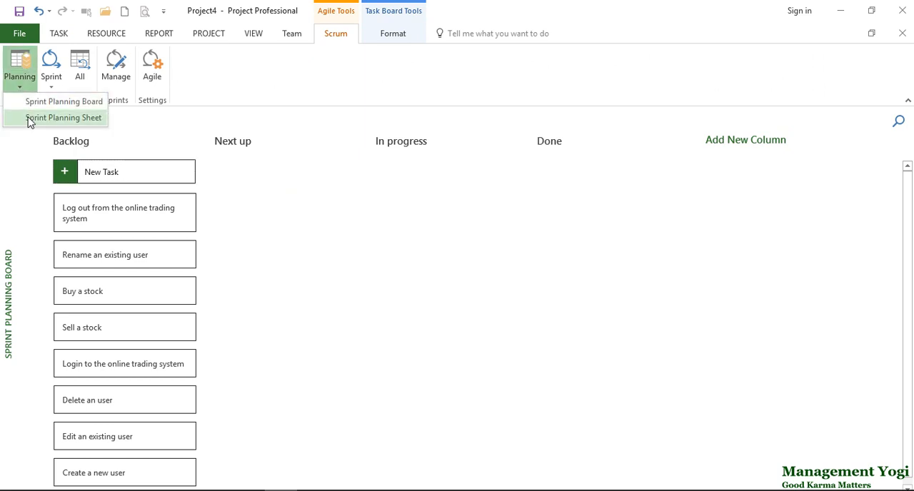
click(30, 118)
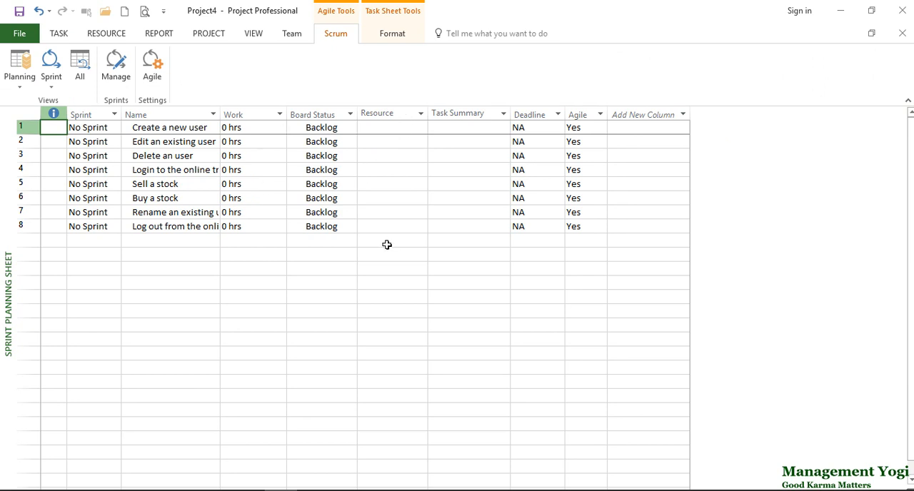
Examine the Board Status options of the "Create a new user" task without changing it, and return to the Sprint Planning Board
click(320, 128)
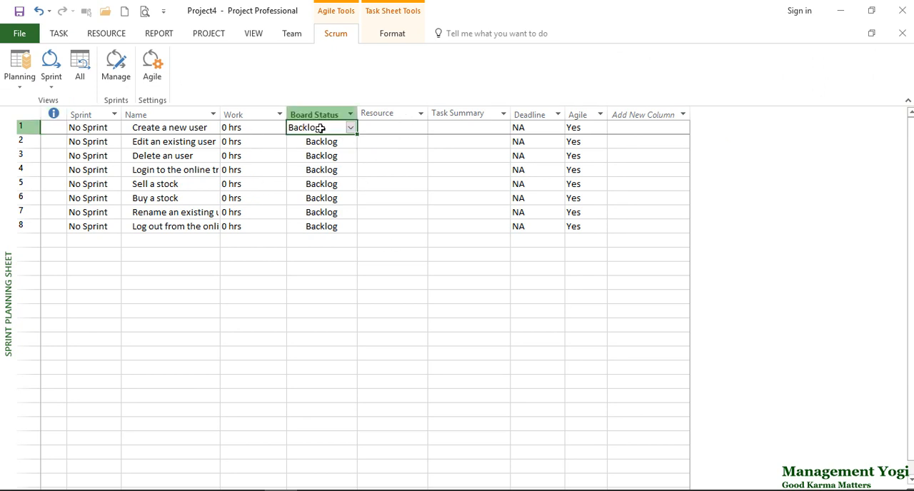
click(350, 128)
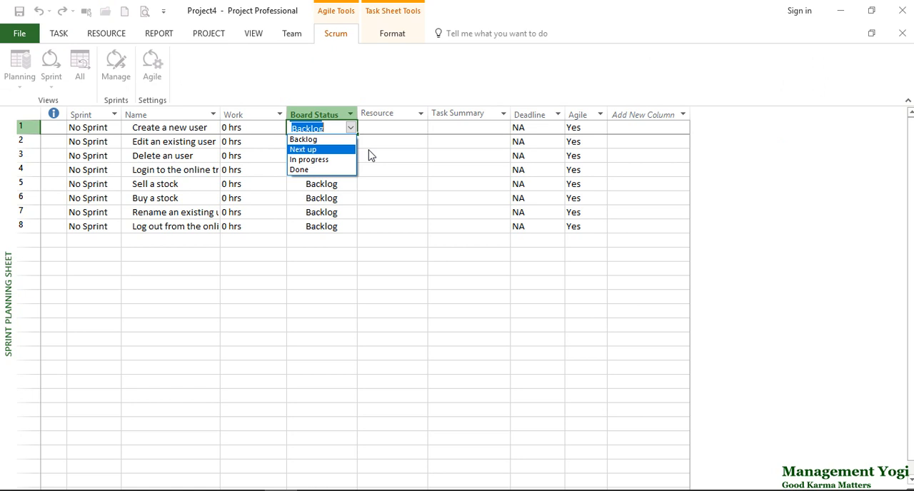
key(Escape)
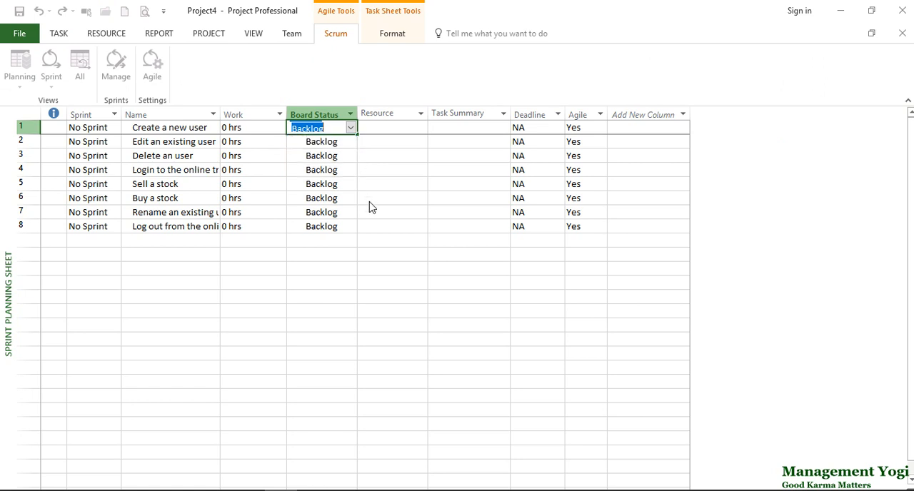
click(272, 199)
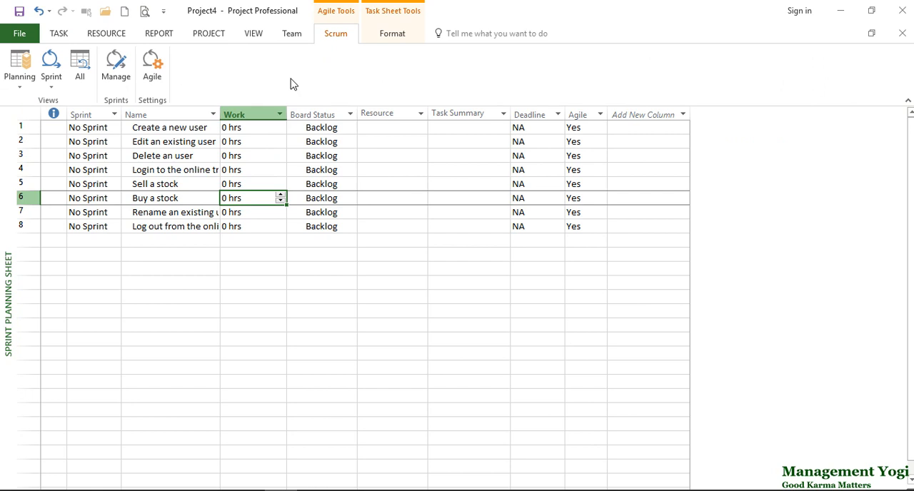
click(19, 86)
click(24, 103)
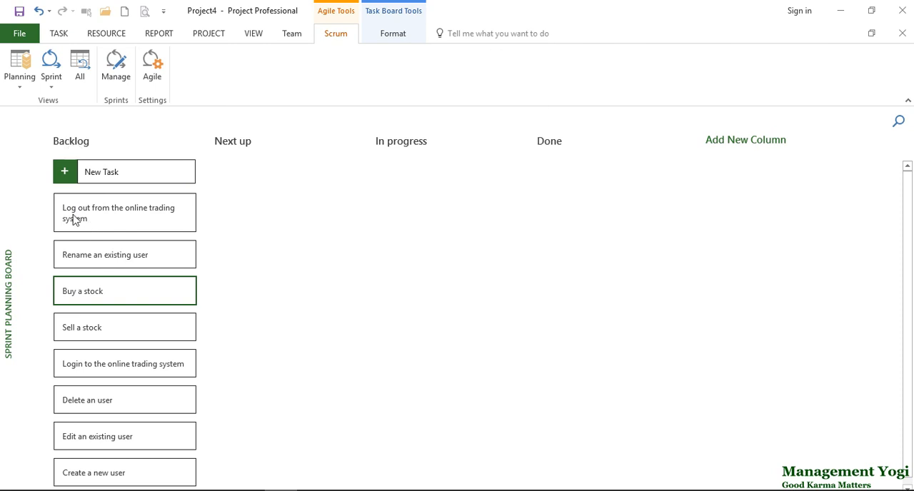
Save the project in the Practicals folder as "Agile Scrum Project" in the Project (*.mpp) format
click(15, 34)
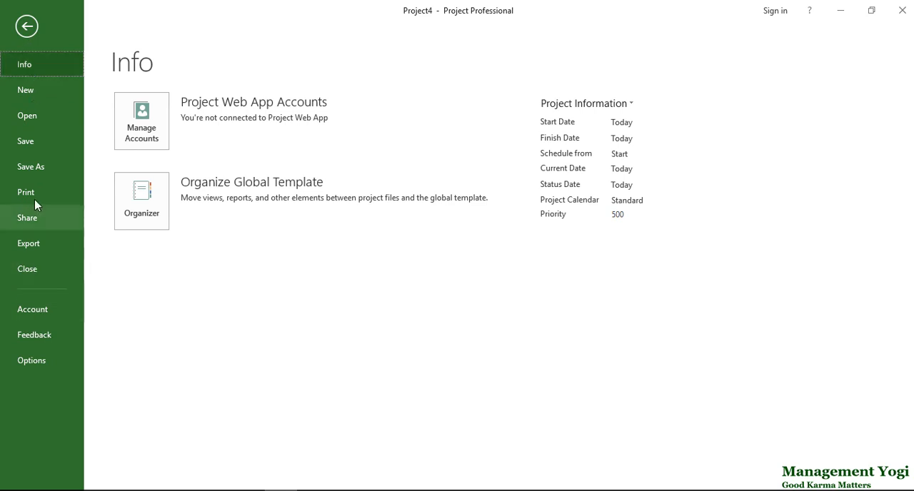
click(37, 168)
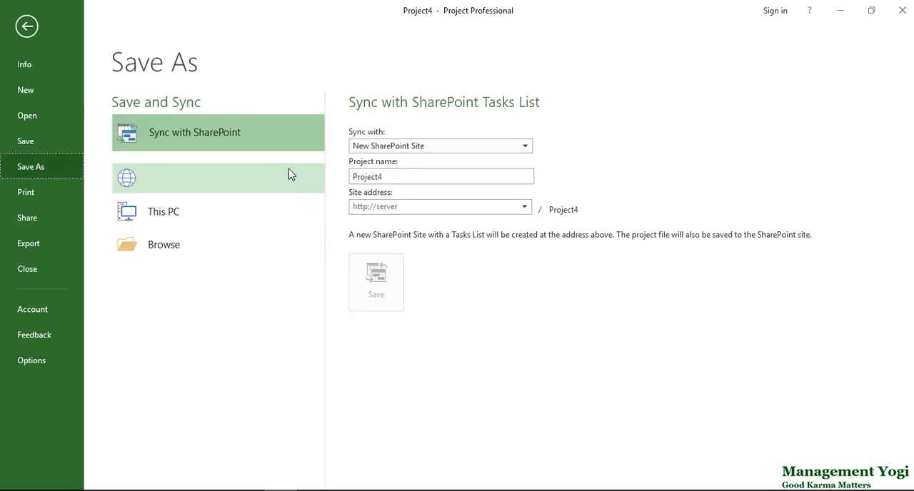
click(388, 134)
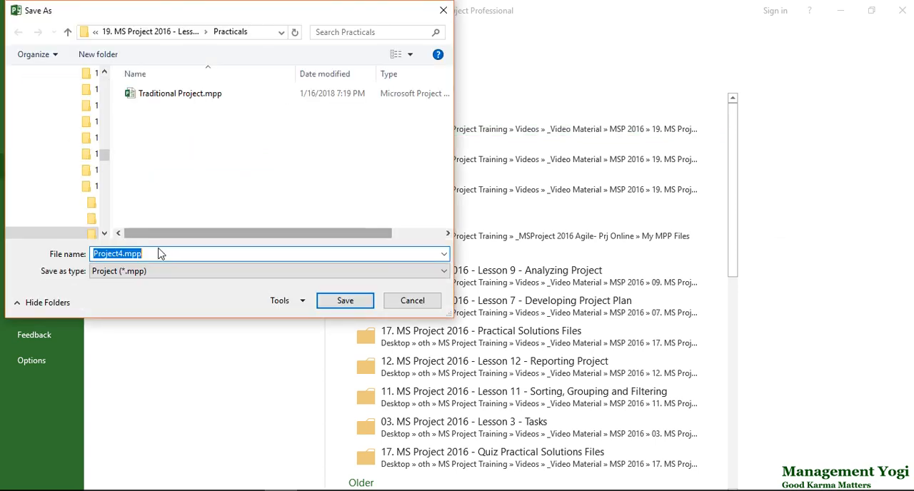
text(Agile Scr)
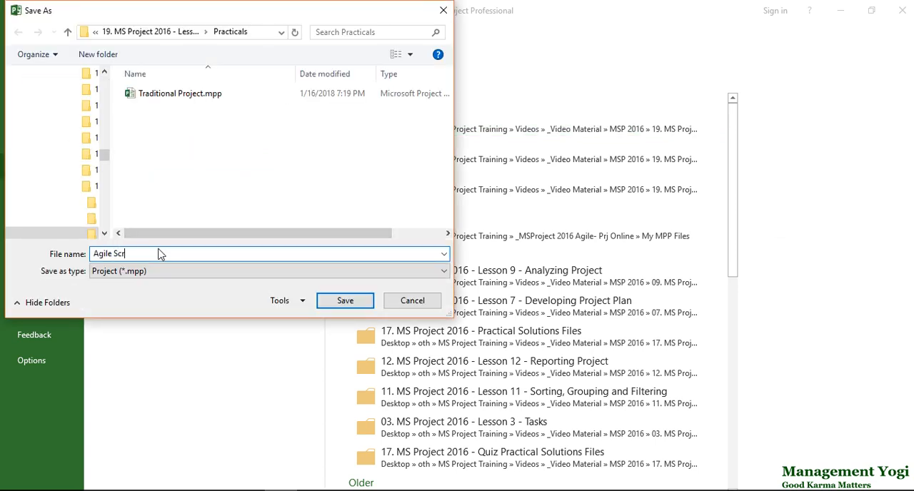
text(um Project)
click(333, 304)
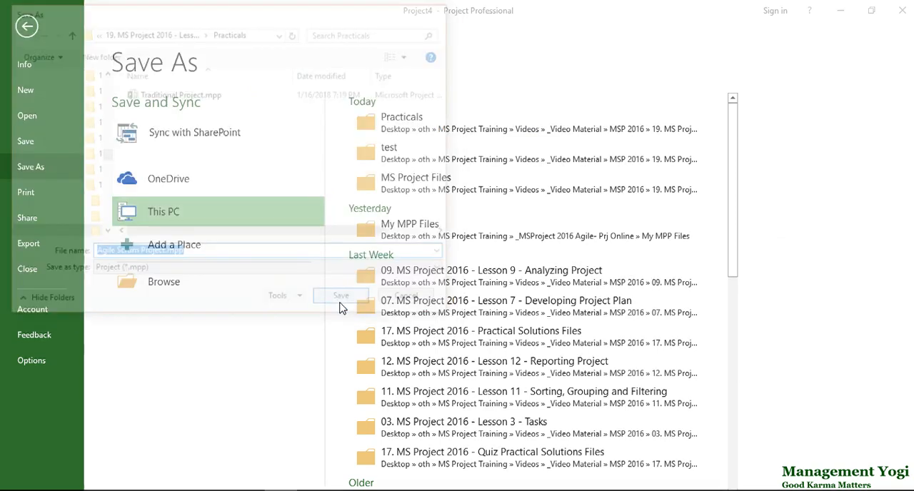